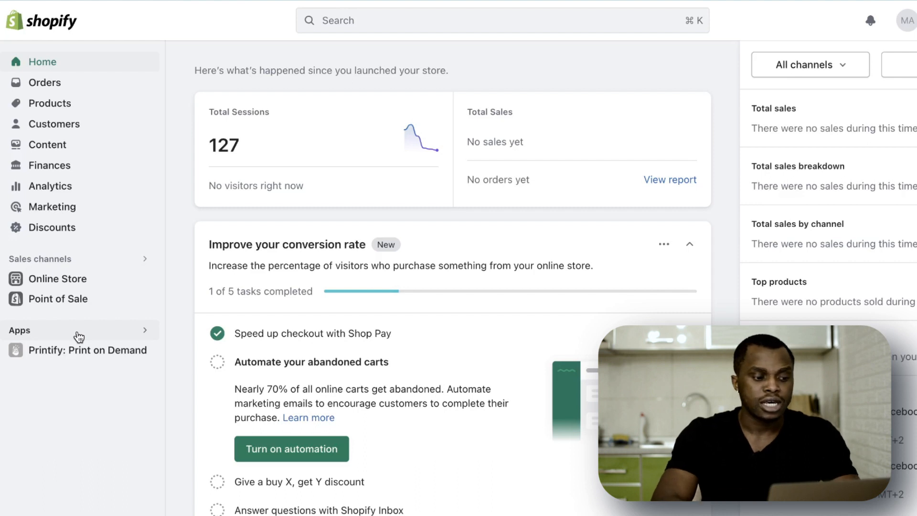
Search the Shopify App Store for "Meta" and open the Facebook & Instagram app listing.
click(79, 337)
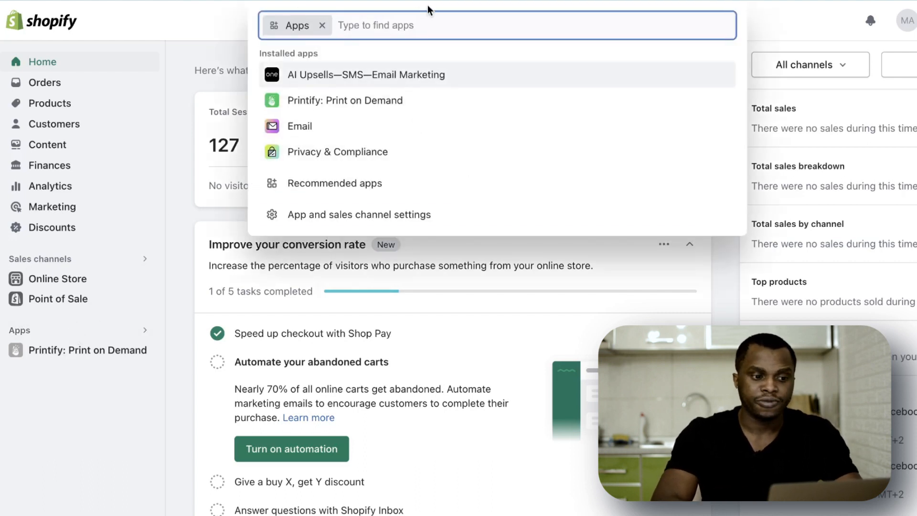
text(Meta)
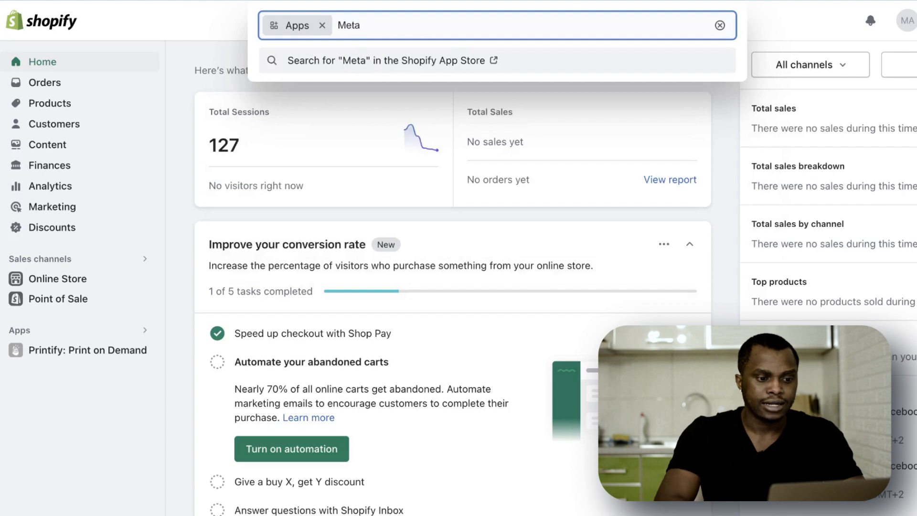
key(Return)
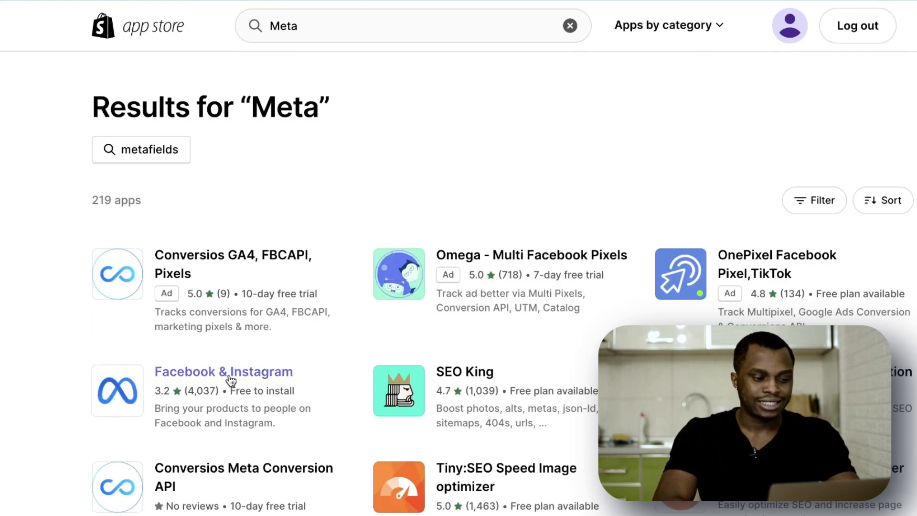
click(250, 401)
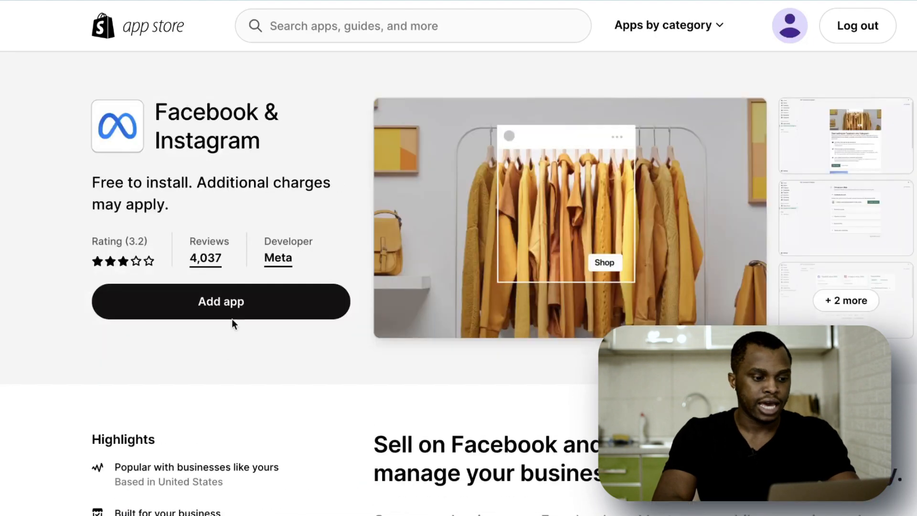
Add the Facebook & Instagram sales channel to the store and pin it to the navigation.
click(233, 313)
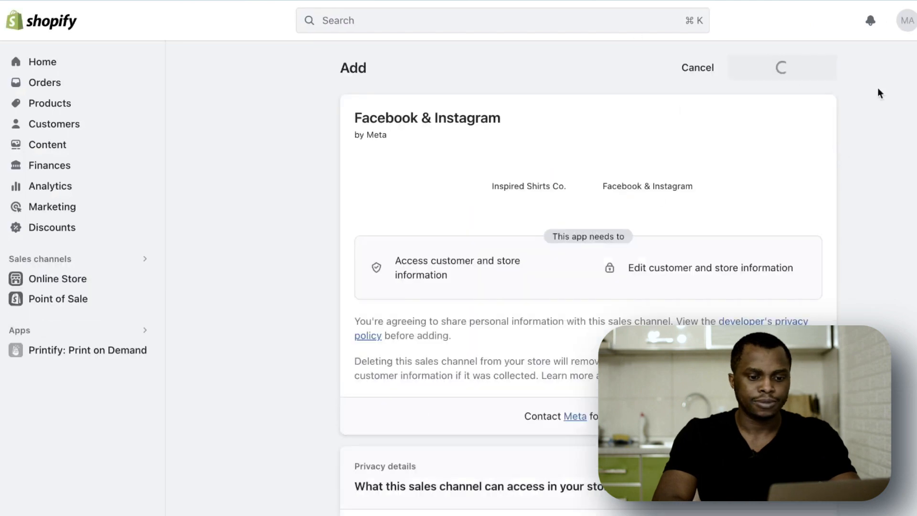
click(772, 71)
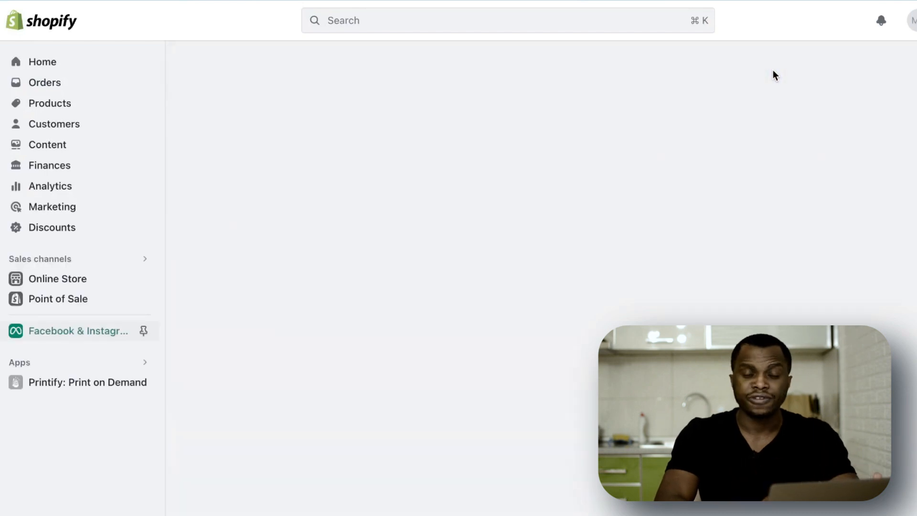
click(143, 331)
Start the setup for advertising products on Facebook and connect the previously used Facebook account.
scroll(497, 342, down, 3)
drag(383, 181, 714, 187)
click(538, 338)
scroll(538, 338, down, 3)
scroll(538, 339, up, 5)
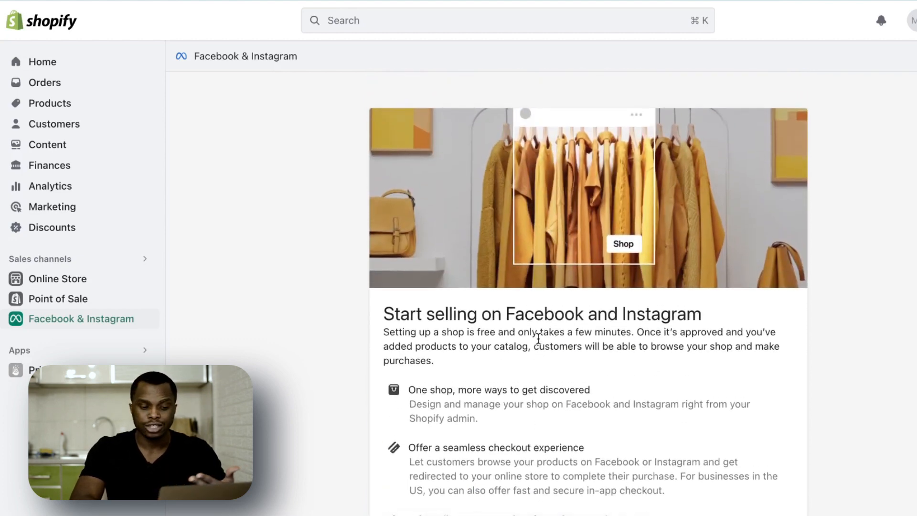
scroll(538, 338, down, 5)
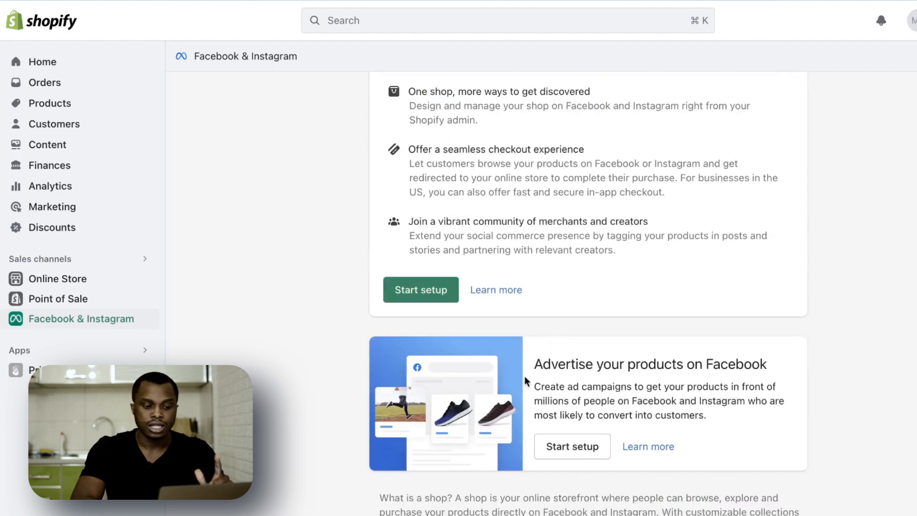
drag(535, 364, 784, 378)
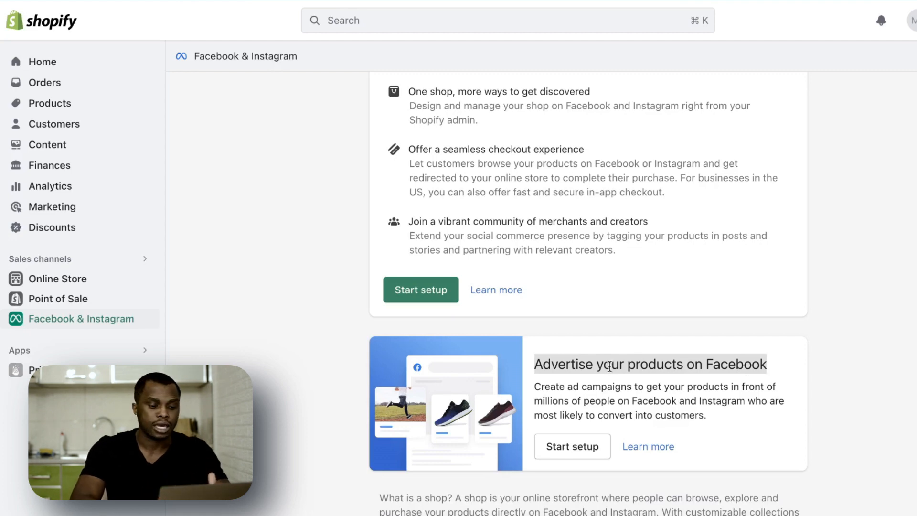
click(578, 453)
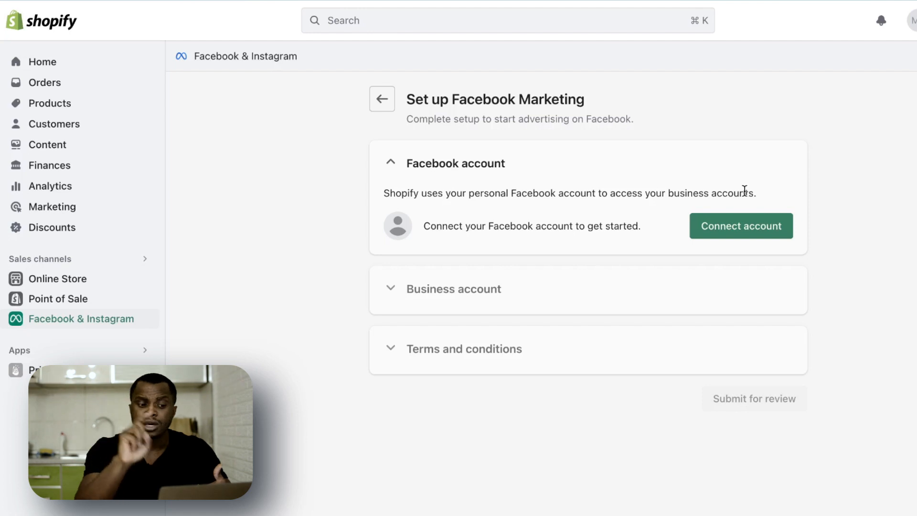
click(746, 237)
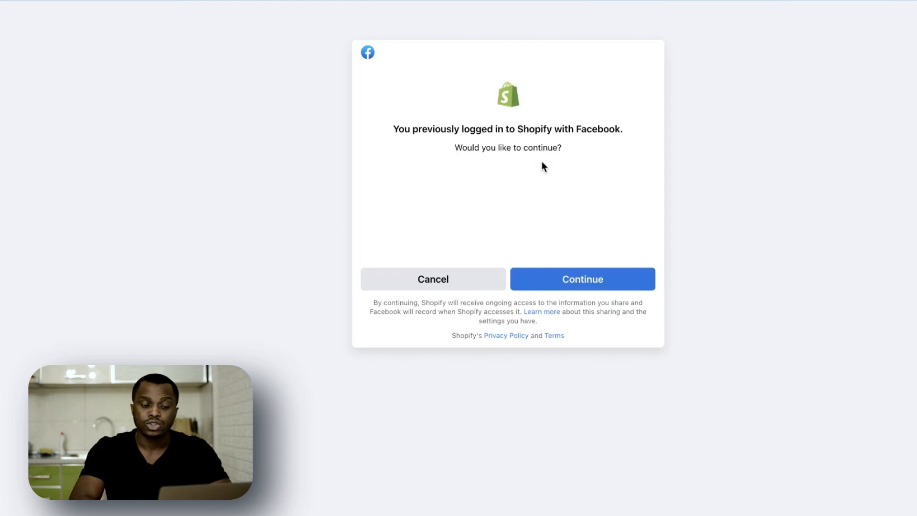
click(576, 280)
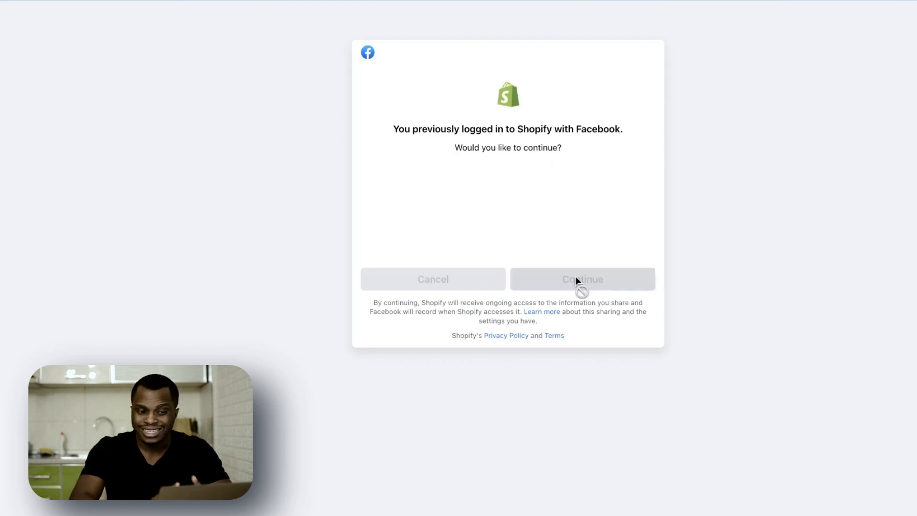
Connect the ORETU business account to the Facebook Marketing setup.
scroll(568, 205, down, 3)
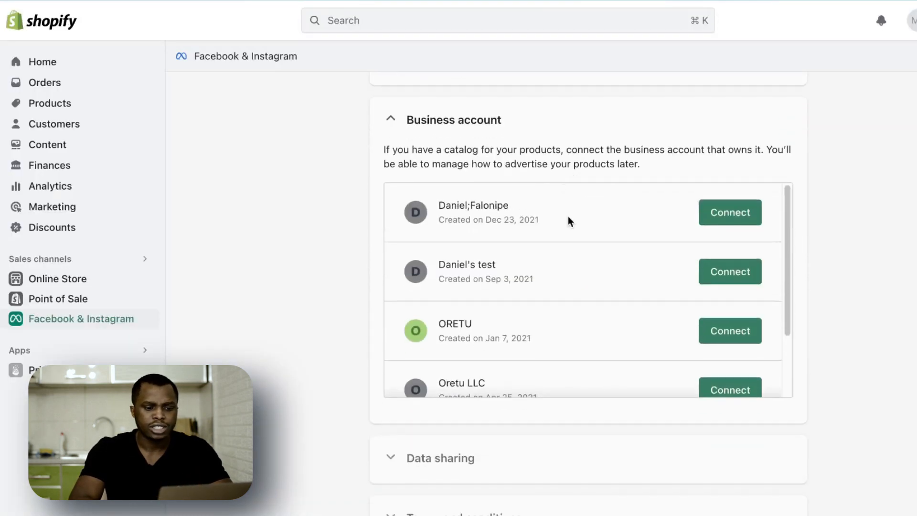
scroll(574, 296, down, 3)
scroll(574, 297, up, 3)
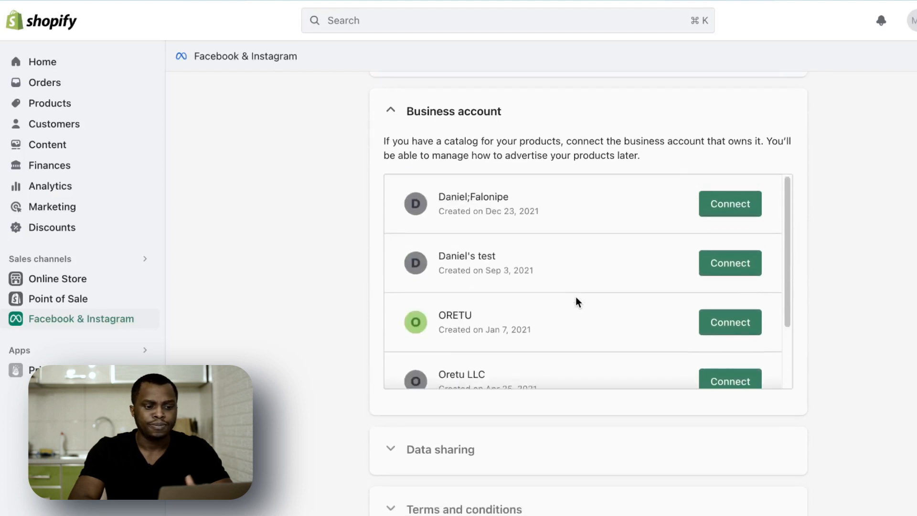
scroll(504, 341, down, 2)
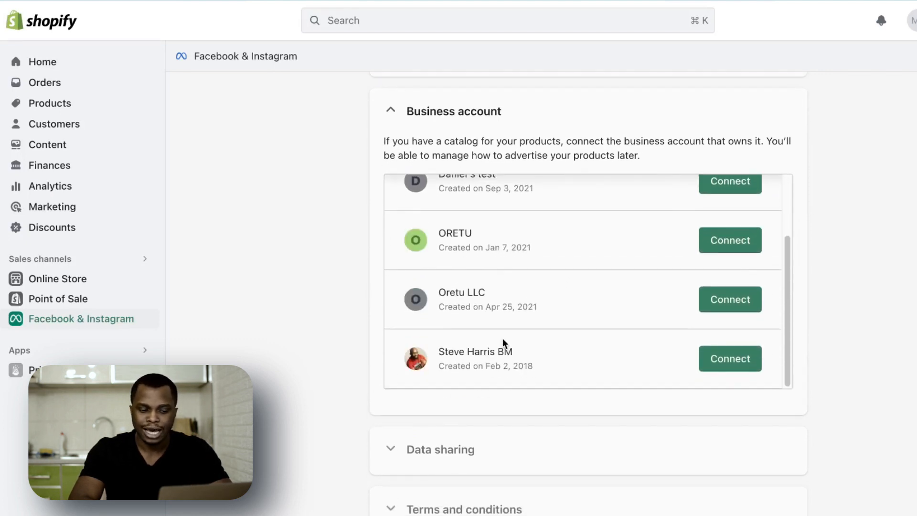
scroll(503, 338, up, 3)
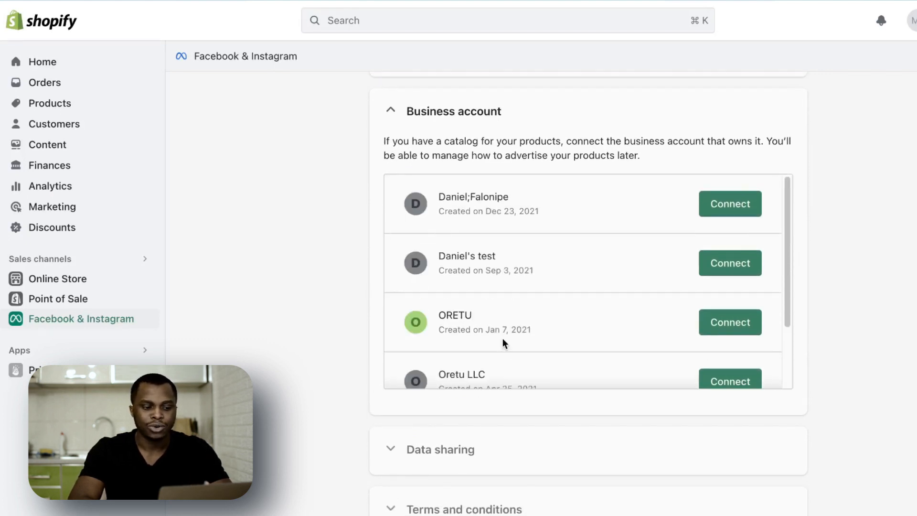
click(726, 311)
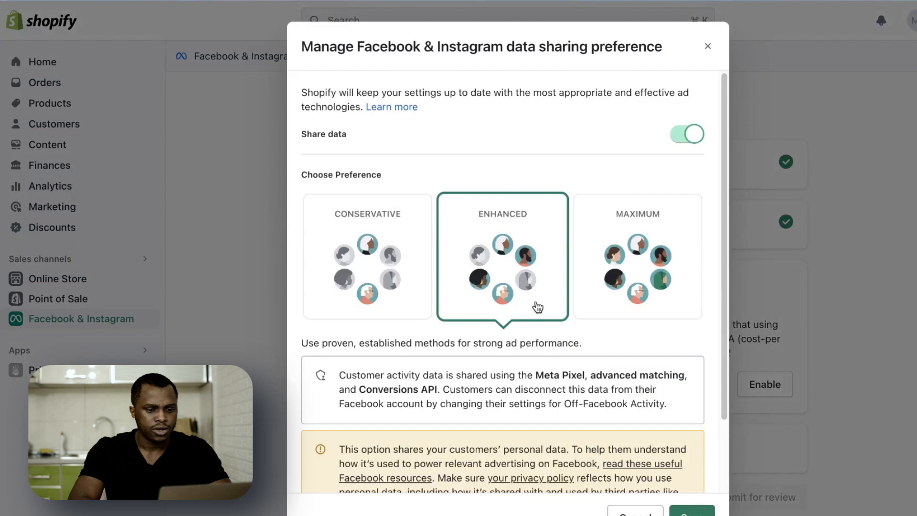
Set the Facebook & Instagram data sharing preference to Maximum and save it.
click(623, 253)
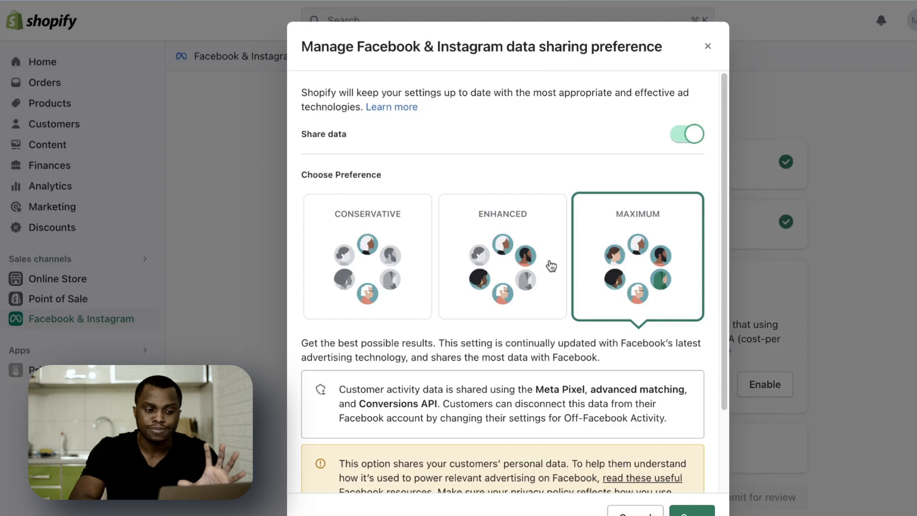
scroll(549, 267, down, 5)
click(692, 510)
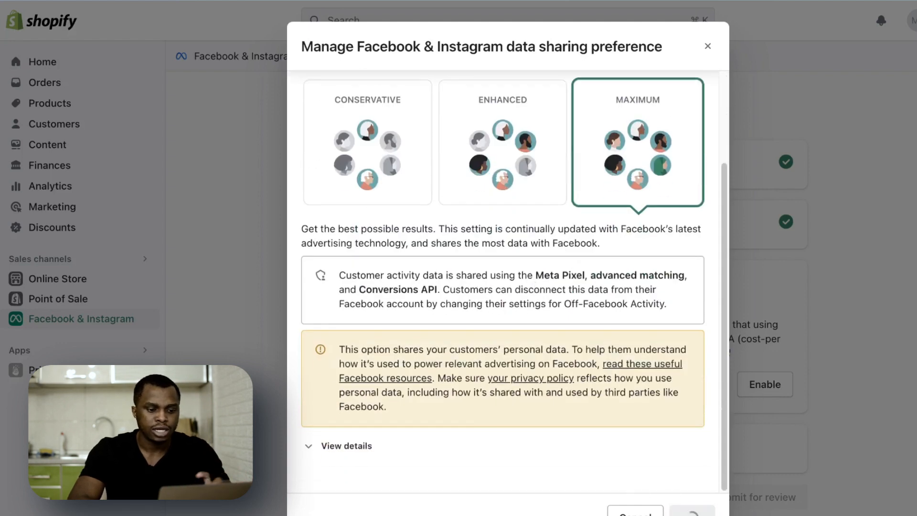
Connect the Inspiredshirts pixel to track customer behavior and confirm the data sharing section.
scroll(624, 411, down, 3)
scroll(624, 409, down, 3)
scroll(624, 409, up, 3)
scroll(625, 409, down, 4)
scroll(652, 256, down, 1)
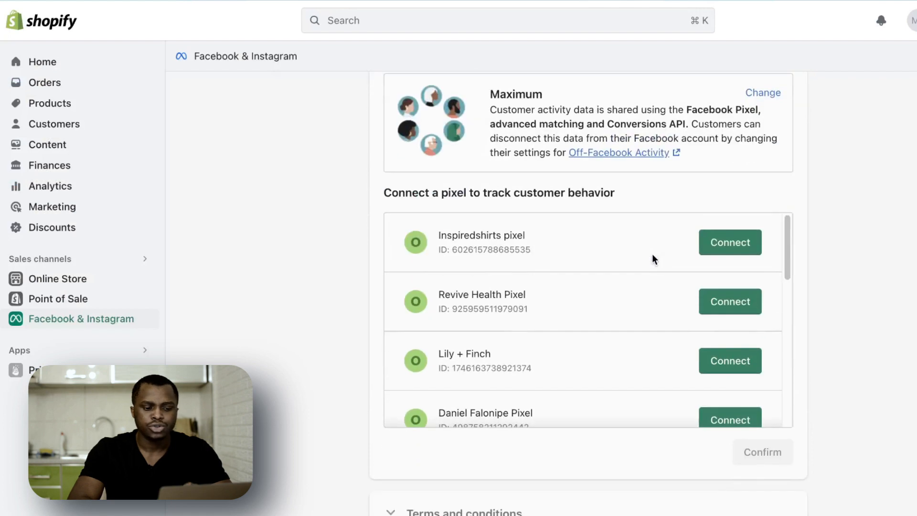
scroll(652, 256, down, 3)
scroll(652, 256, up, 3)
scroll(652, 258, up, 1)
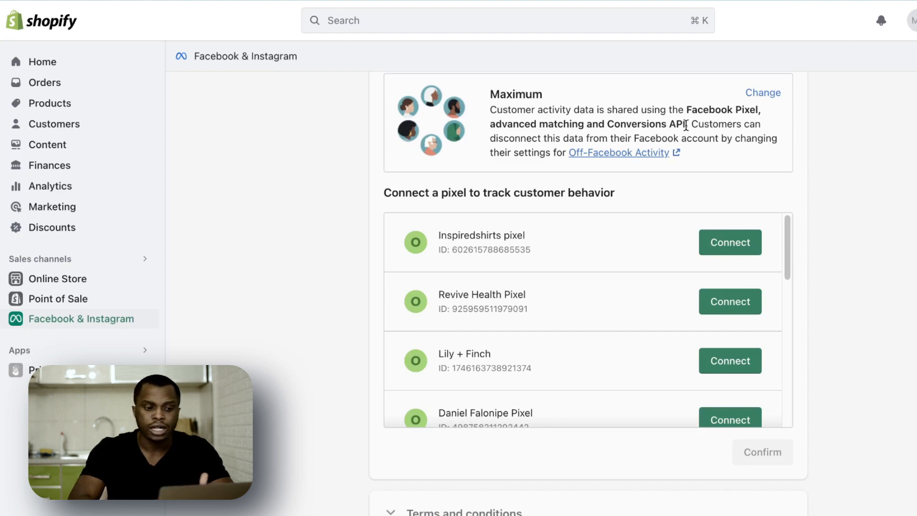
scroll(589, 293, down, 2)
scroll(589, 293, up, 2)
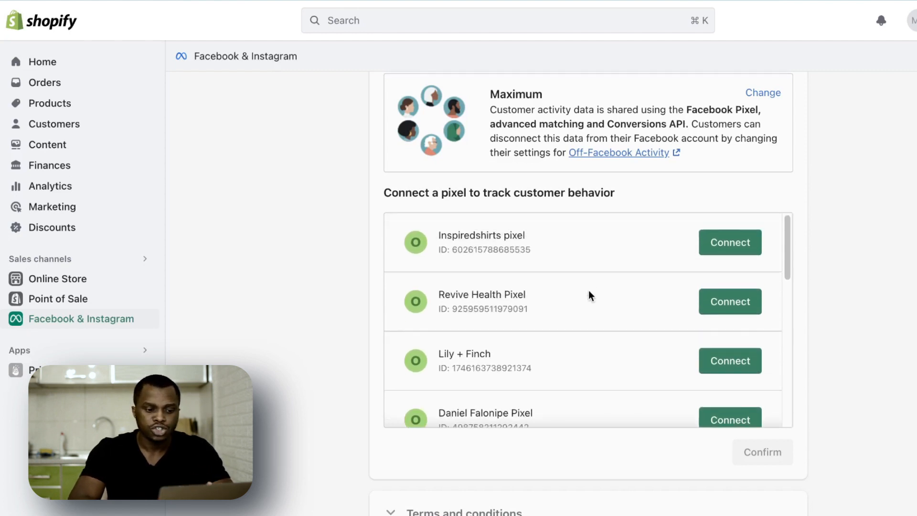
scroll(631, 305, down, 5)
scroll(642, 329, up, 5)
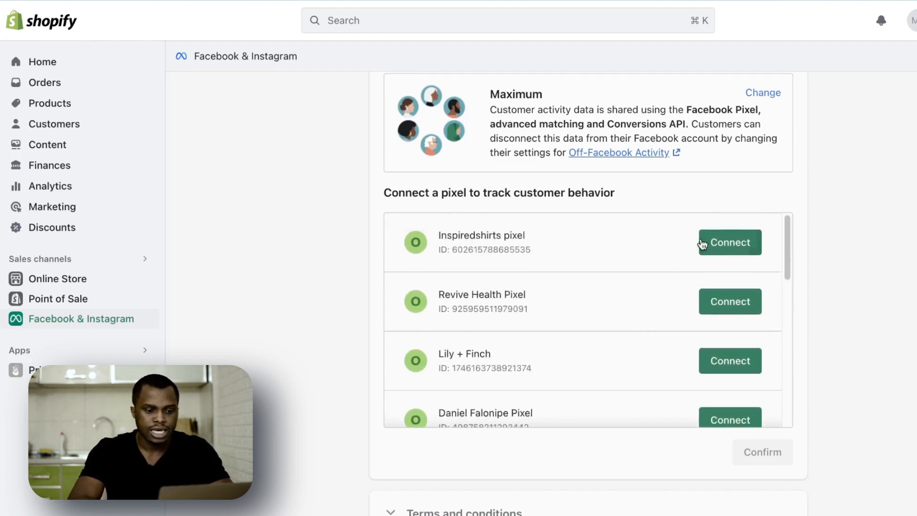
drag(437, 235, 518, 231)
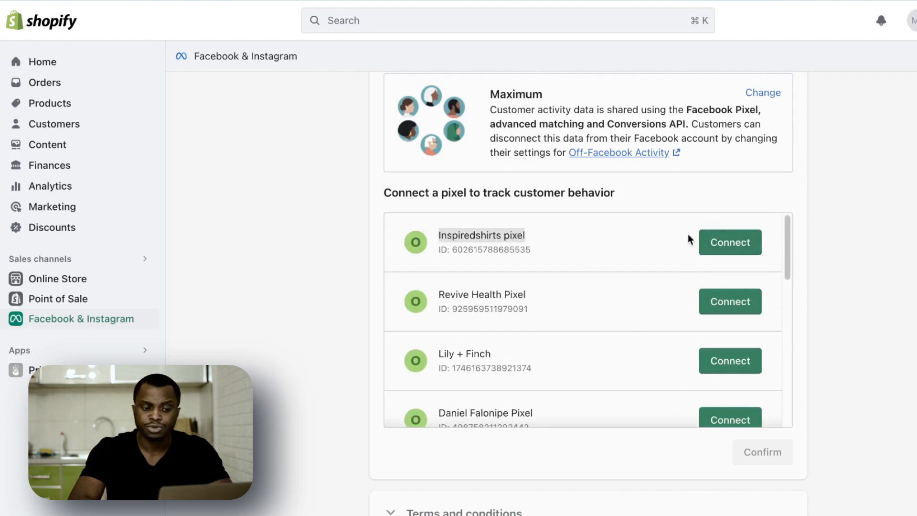
click(729, 242)
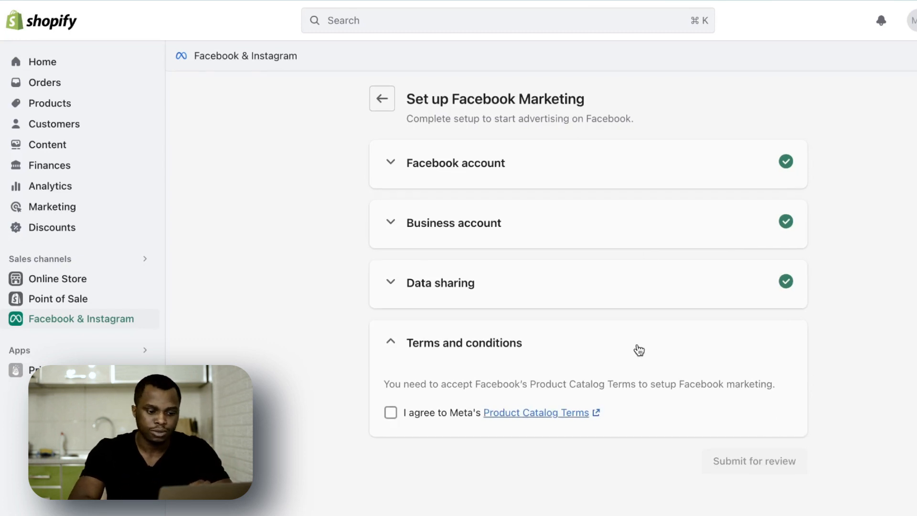
Agree to Meta's Product Catalog Terms and submit the Facebook Marketing setup for review.
click(391, 413)
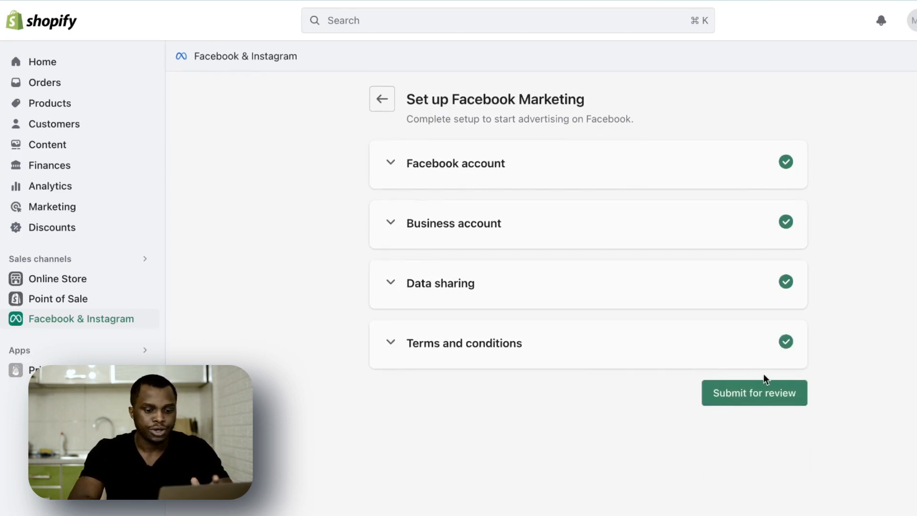
click(758, 394)
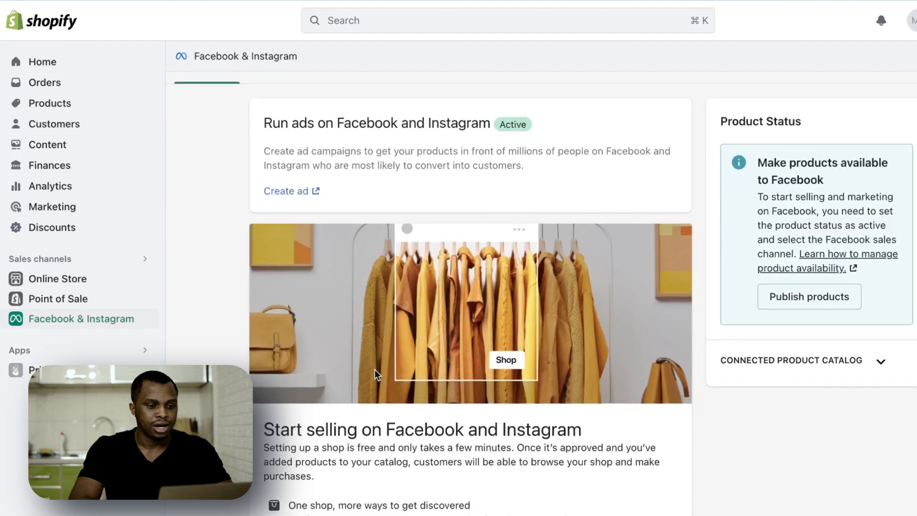
drag(264, 138, 495, 141)
click(533, 141)
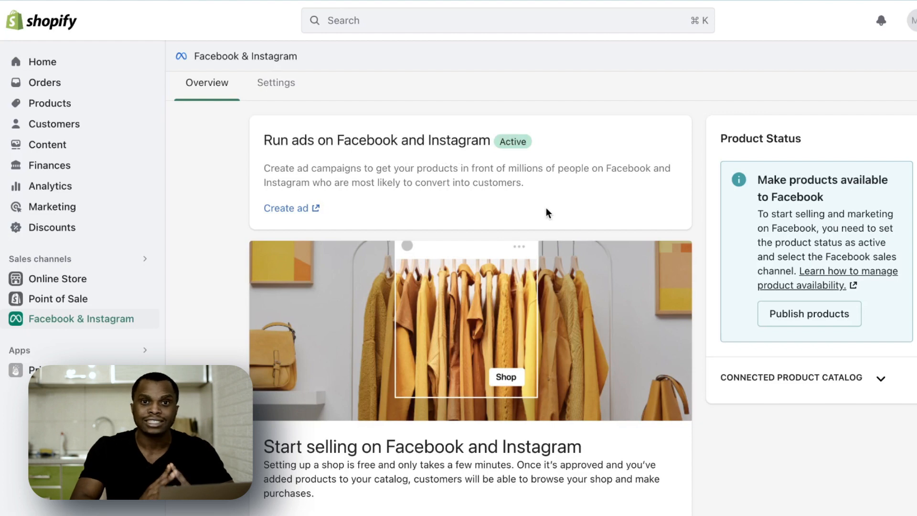
Start the shop setup for selling on Facebook and Instagram from the channel overview.
scroll(546, 208, down, 3)
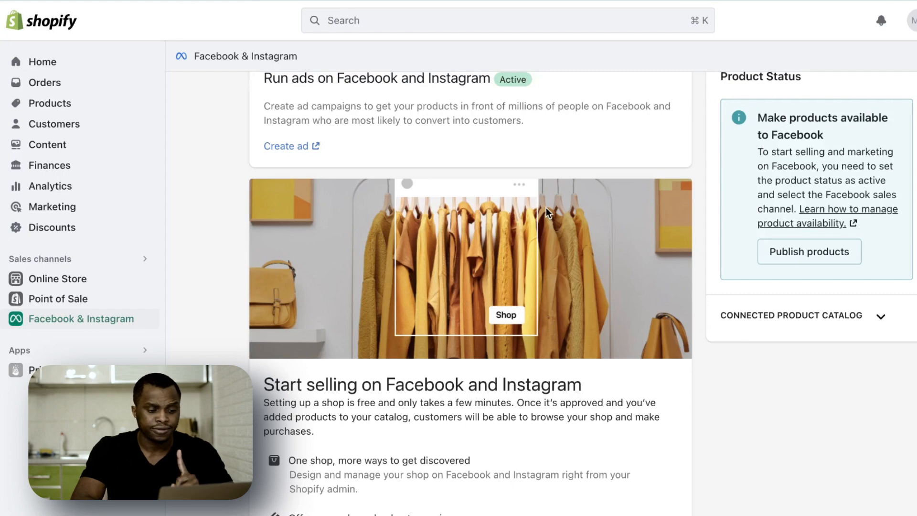
scroll(545, 207, down, 3)
scroll(414, 294, up, 5)
scroll(414, 294, down, 5)
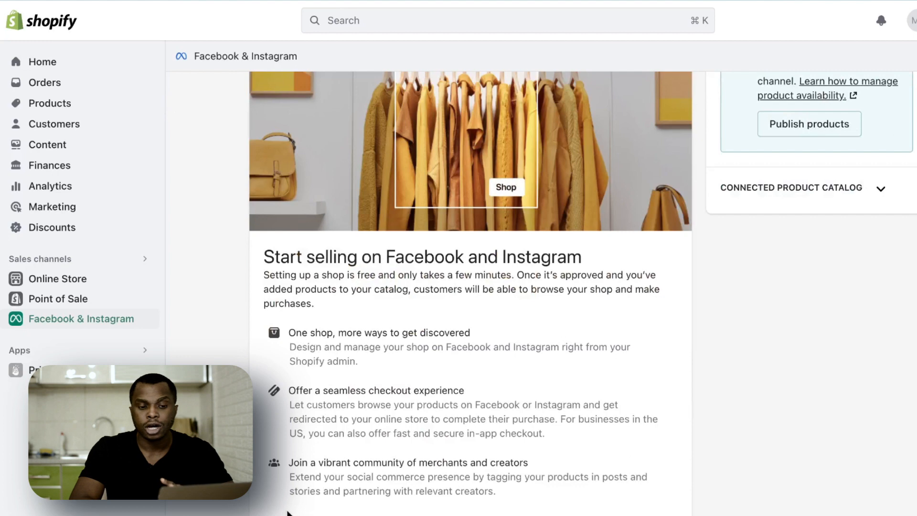
scroll(324, 439, up, 2)
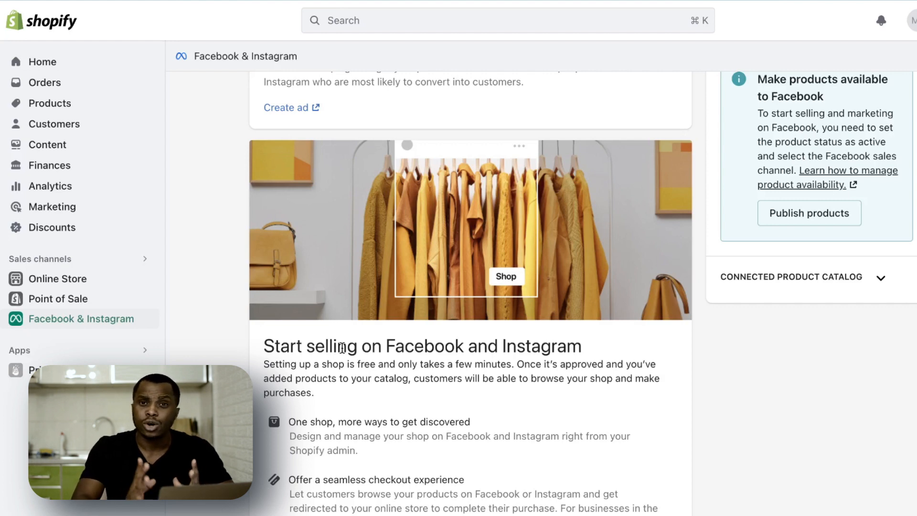
scroll(342, 347, down, 2)
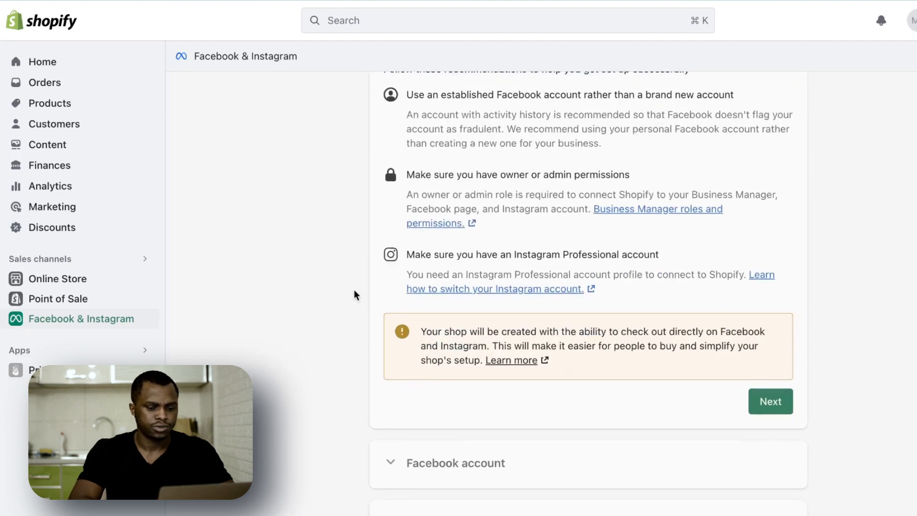
Complete the account preparation section of the shop setup and connect the Facebook account, continuing with the previously used Shopify login.
scroll(716, 310, up, 3)
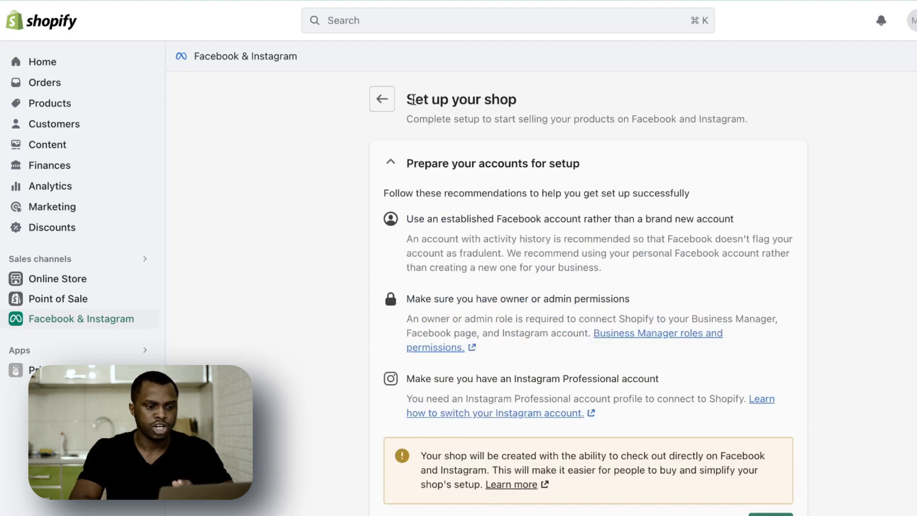
click(764, 514)
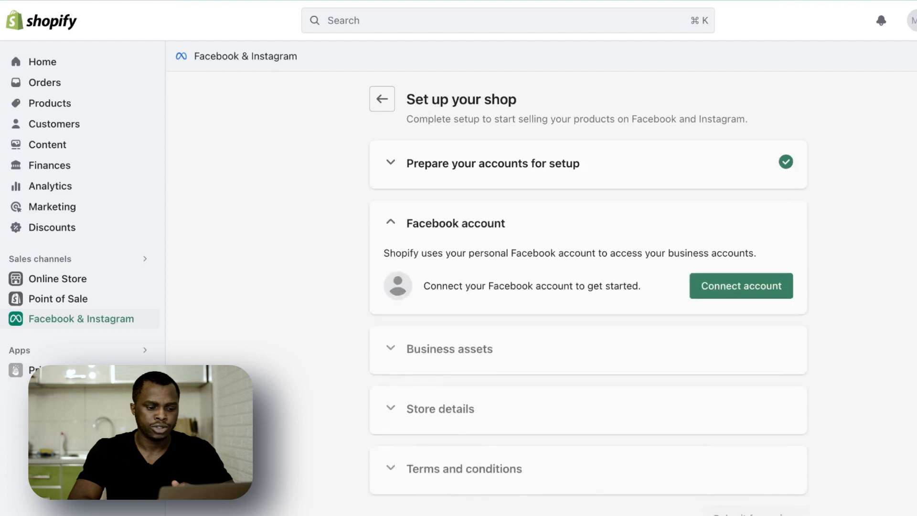
click(738, 292)
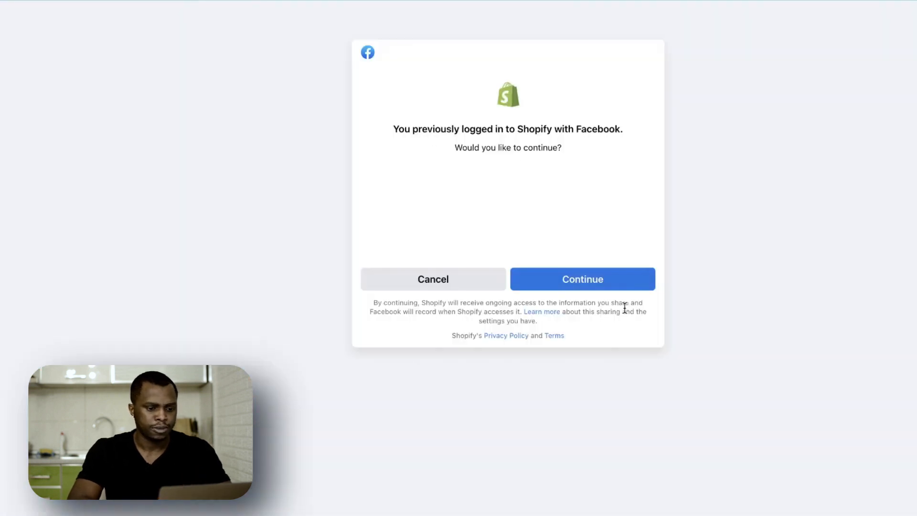
click(612, 283)
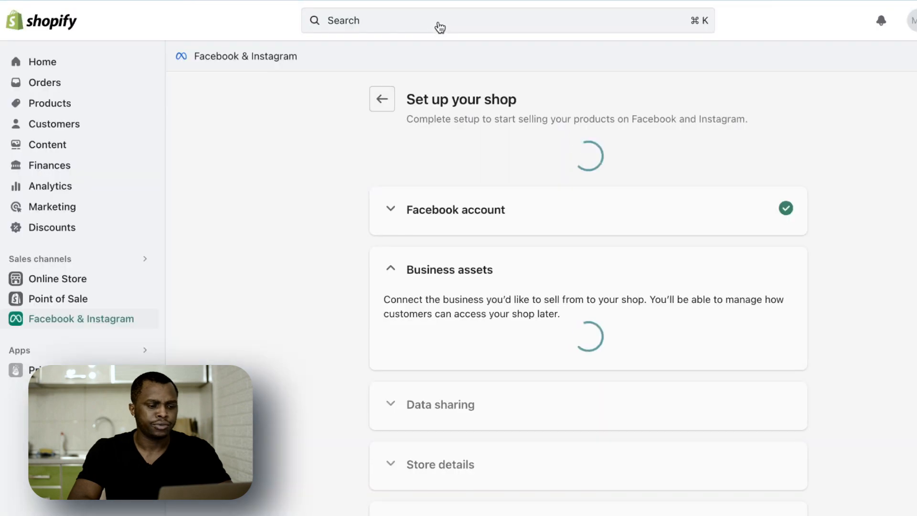
Connect the InspiredShirts Co. Facebook Page as the business asset for the shop.
scroll(557, 392, down, 4)
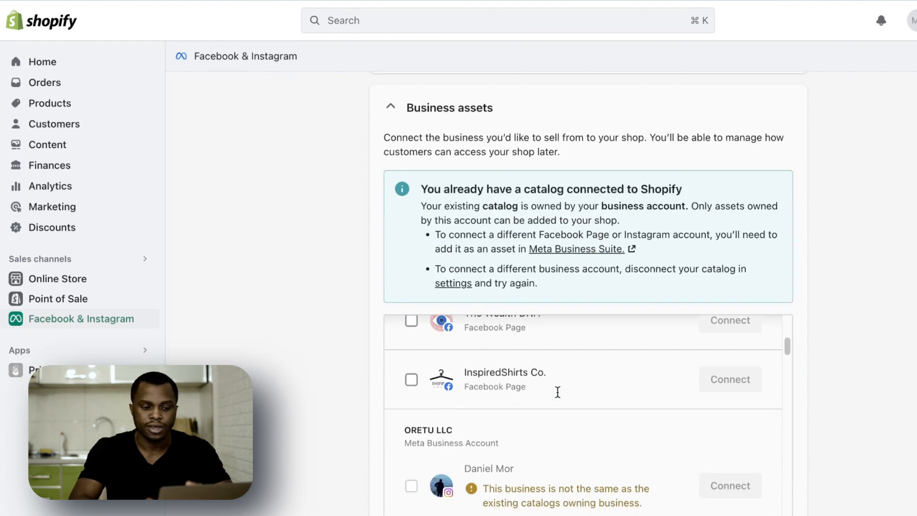
click(409, 382)
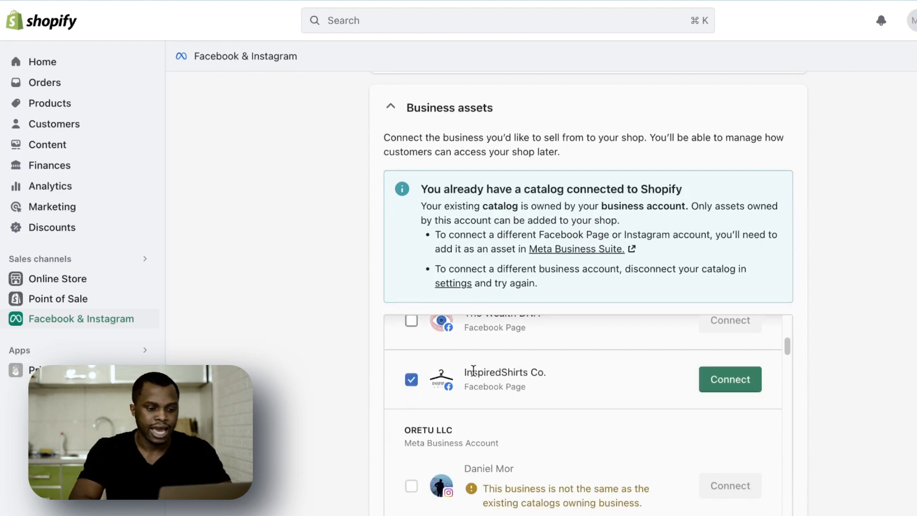
drag(530, 372, 496, 370)
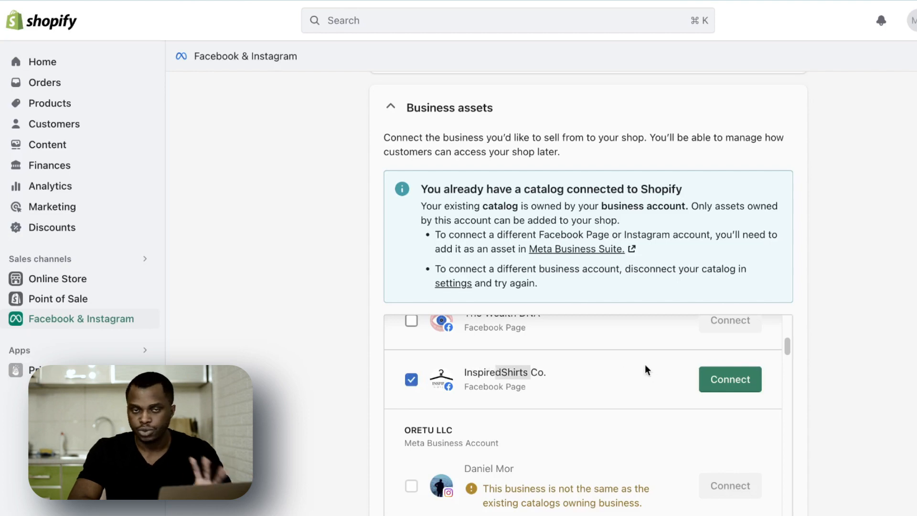
click(713, 378)
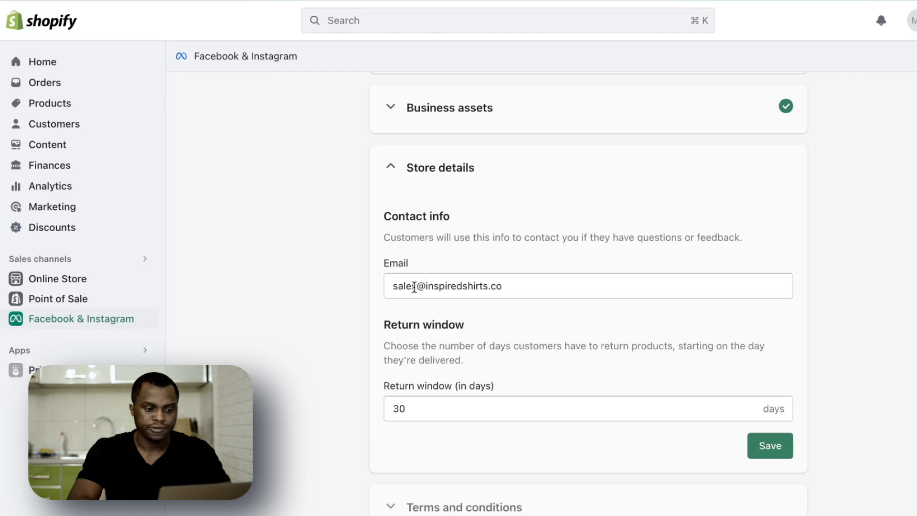
Check the store's contact email and save the store details with a return window of 30 days.
drag(413, 287, 506, 290)
click(464, 407)
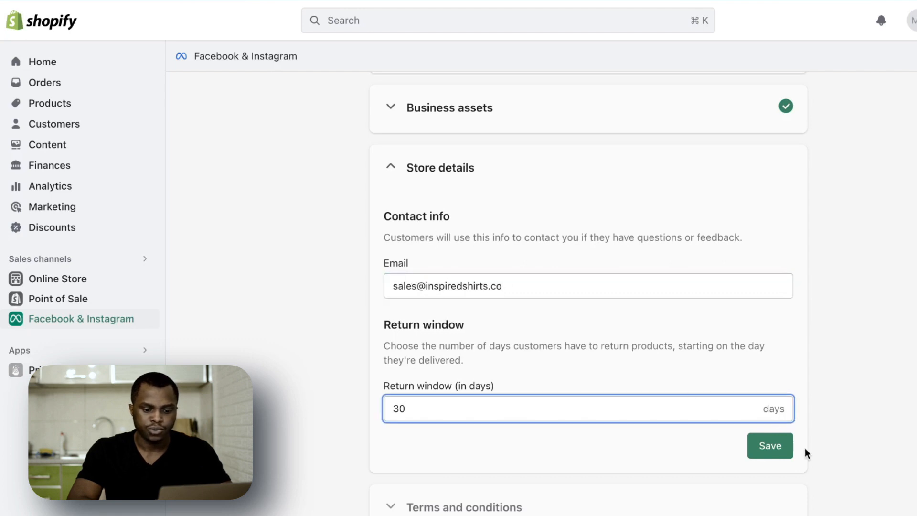
click(782, 449)
Agree to the terms and conditions and submit the shop setup for review.
click(391, 487)
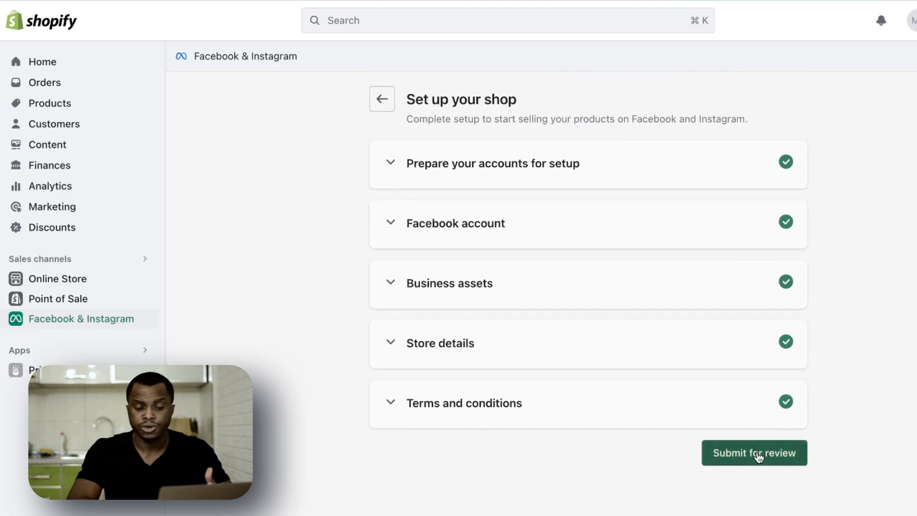
drag(758, 459, 758, 480)
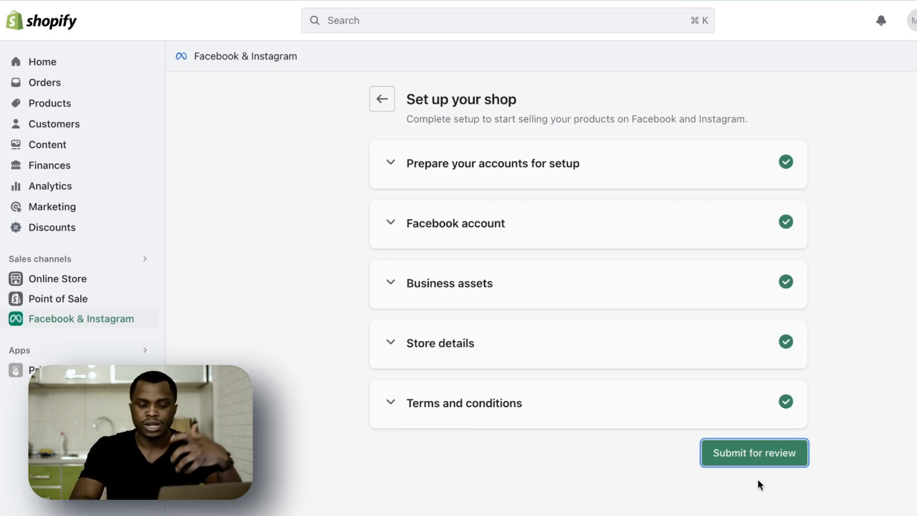
click(762, 461)
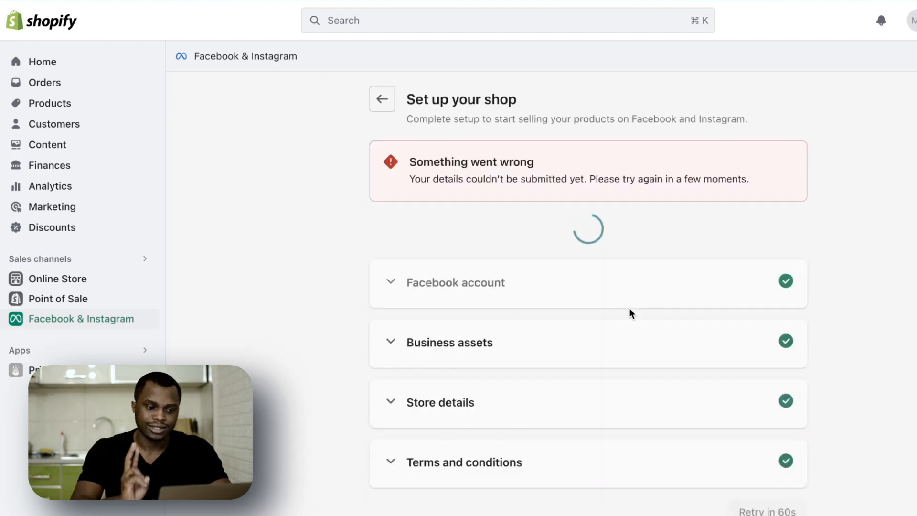
Review the account recommendations and the direct checkout notice, and complete the account preparation section again.
scroll(539, 233, down, 1)
drag(430, 142, 680, 143)
scroll(616, 320, down, 5)
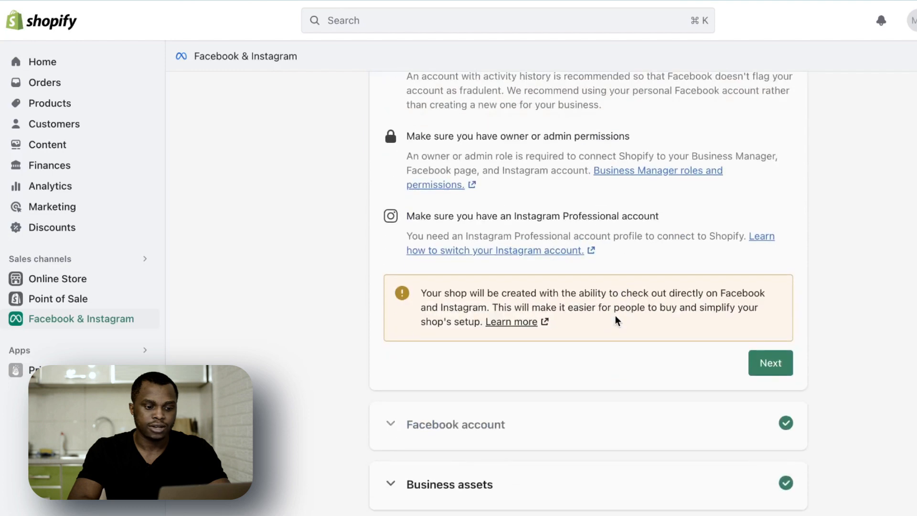
drag(462, 305, 421, 292)
scroll(615, 365, down, 3)
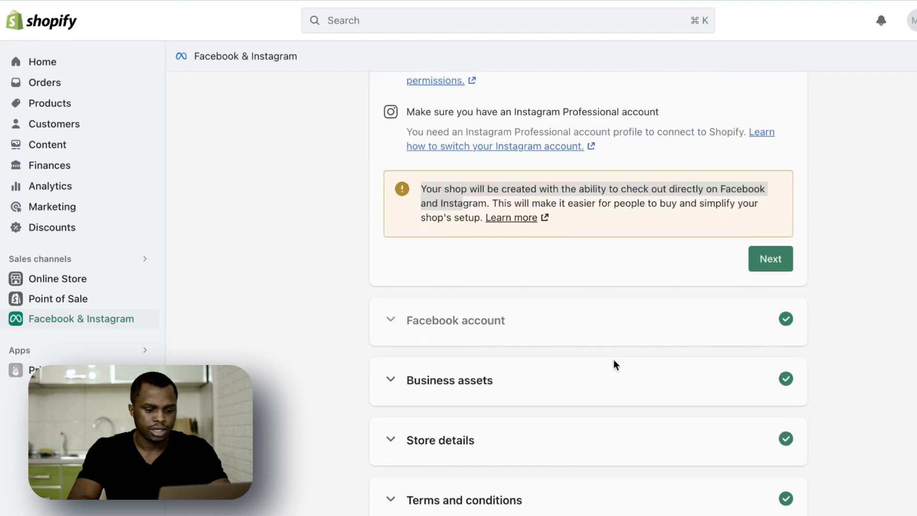
click(770, 258)
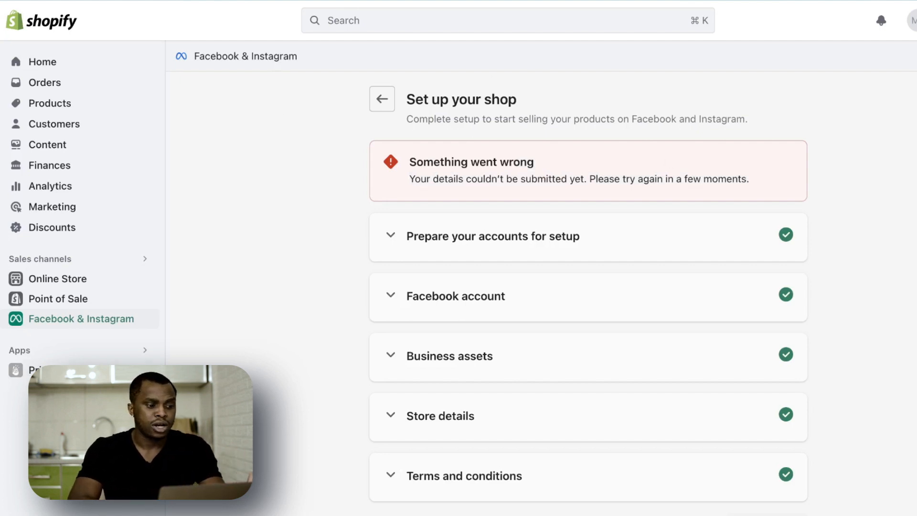
Reopen the Facebook & Instagram sales channel.
click(78, 304)
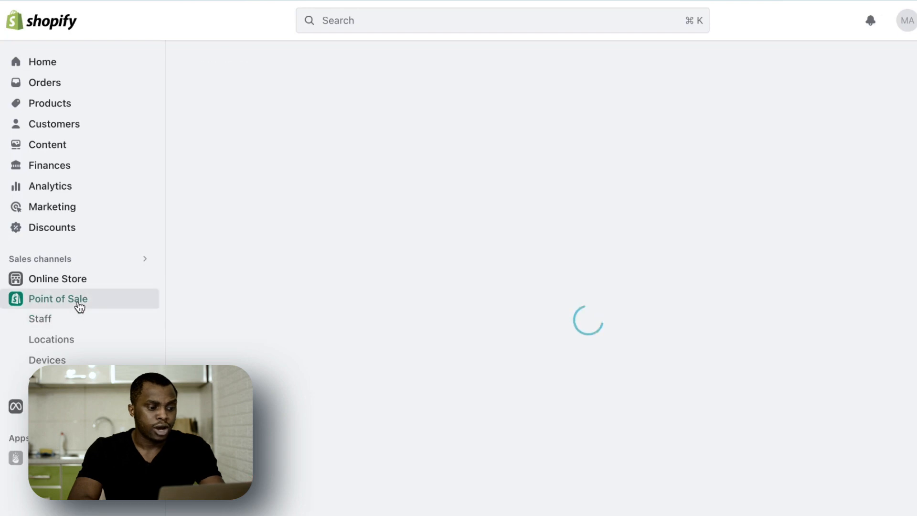
click(15, 406)
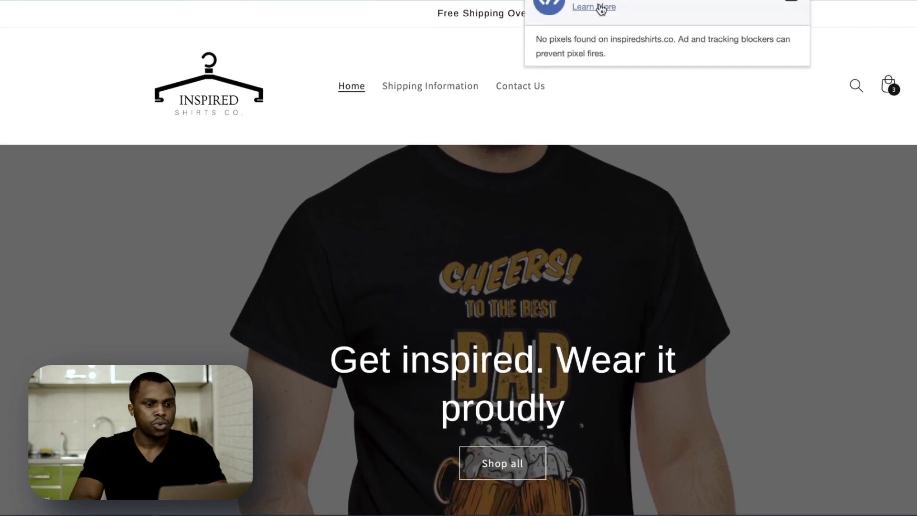
Open Meta's Business settings in a new browser tab.
key(ctrl+t)
text(bnus)
key(BackSpace)
key(BackSpace)
key(BackSpace)
key(BackSpace)
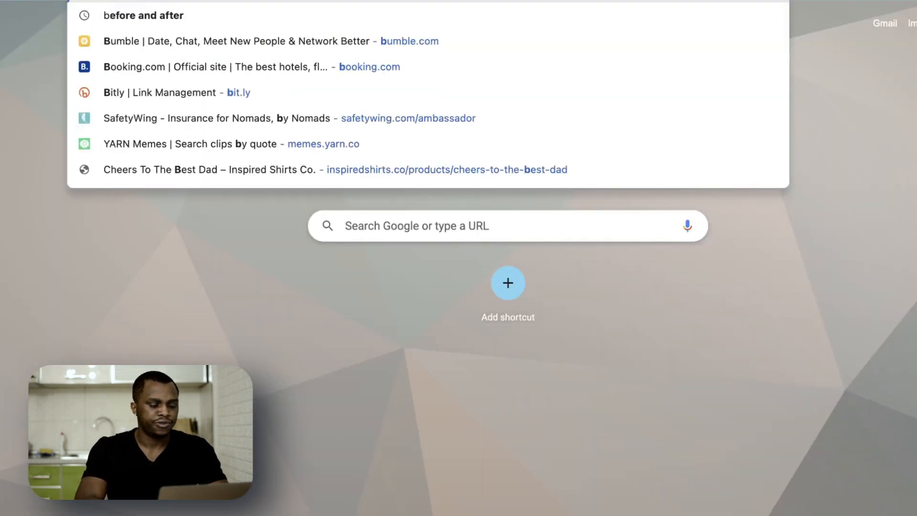
text(busine)
key(BackSpace)
key(BackSpace)
key(BackSpace)
key(BackSpace)
key(BackSpace)
key(BackSpace)
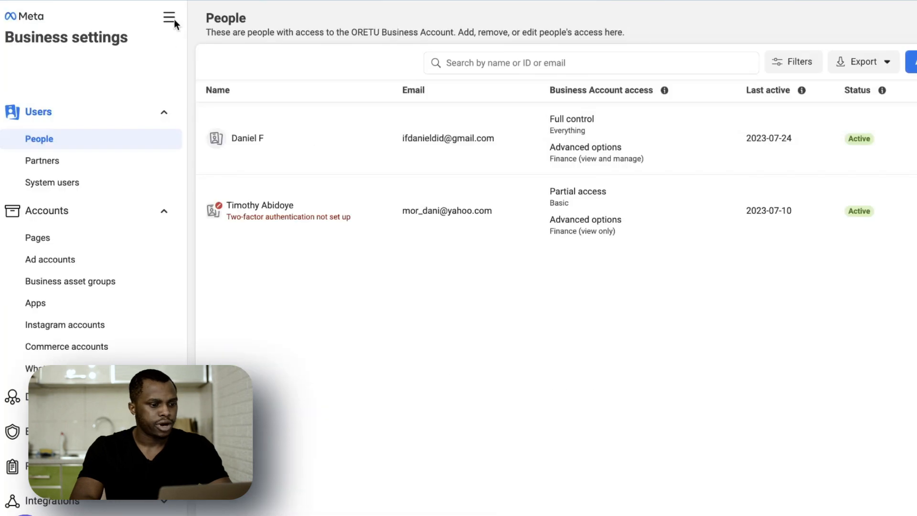
Open the Inspiredshirts pixel in Meta Events Manager and examine its event activity and list of tracked events.
click(170, 18)
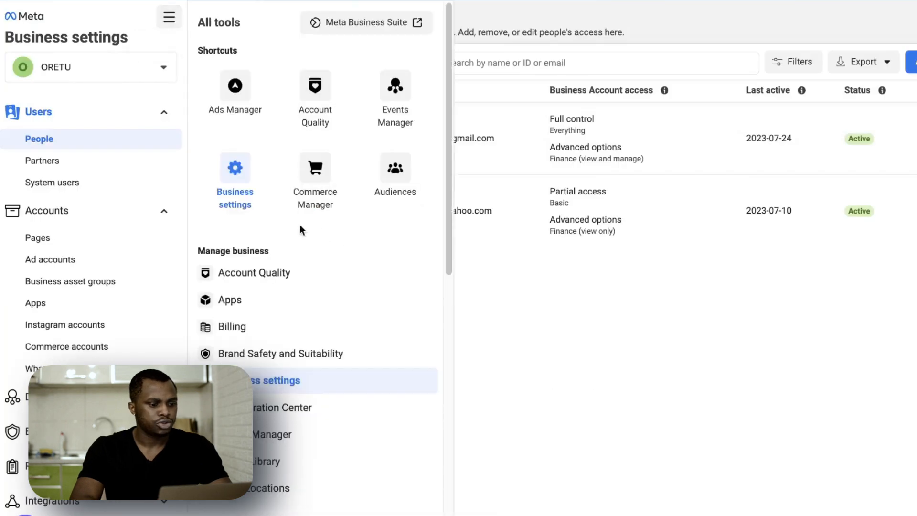
click(413, 99)
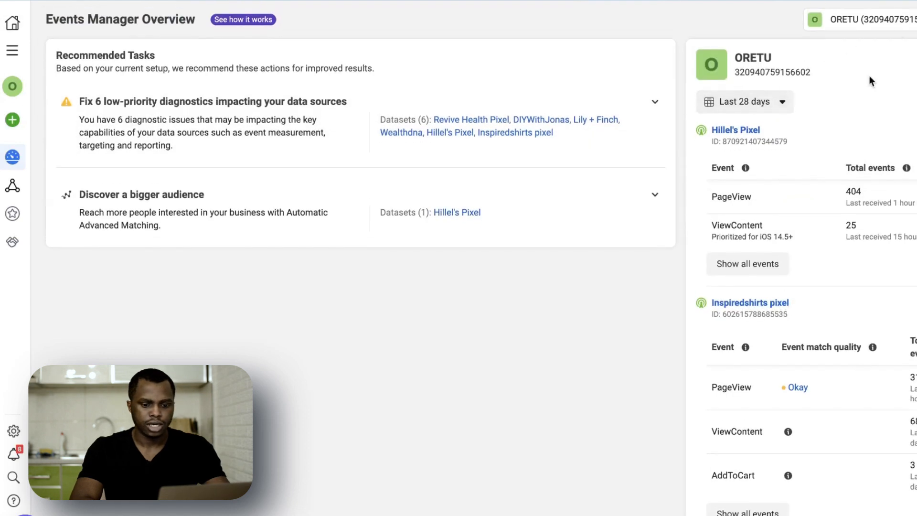
scroll(770, 310, down, 1)
scroll(770, 309, down, 1)
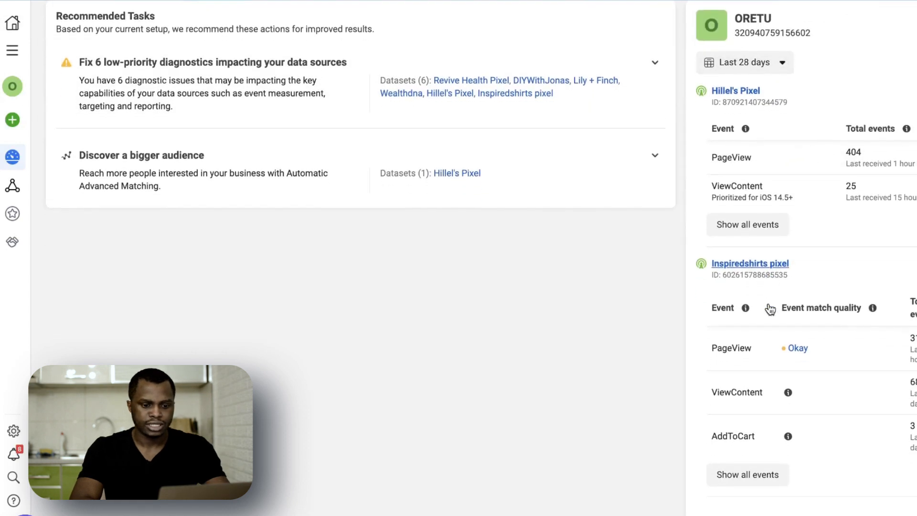
click(750, 260)
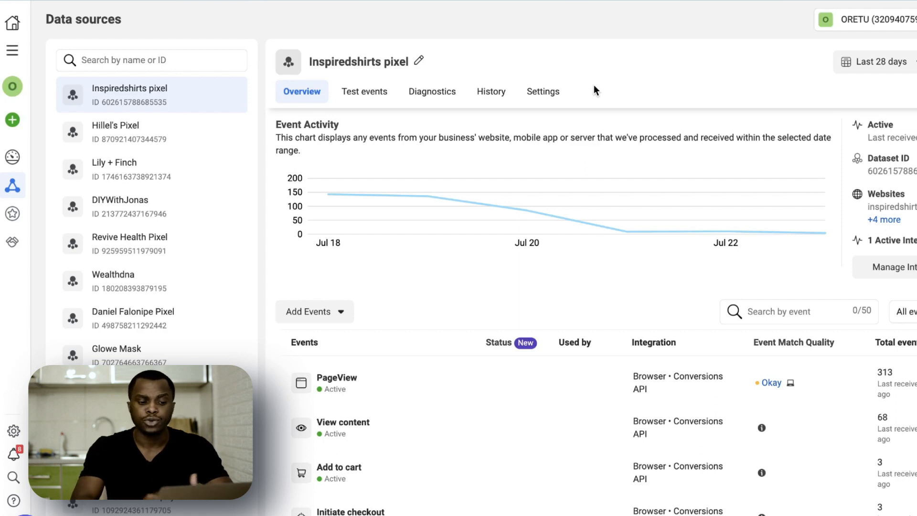
scroll(376, 512, down, 1)
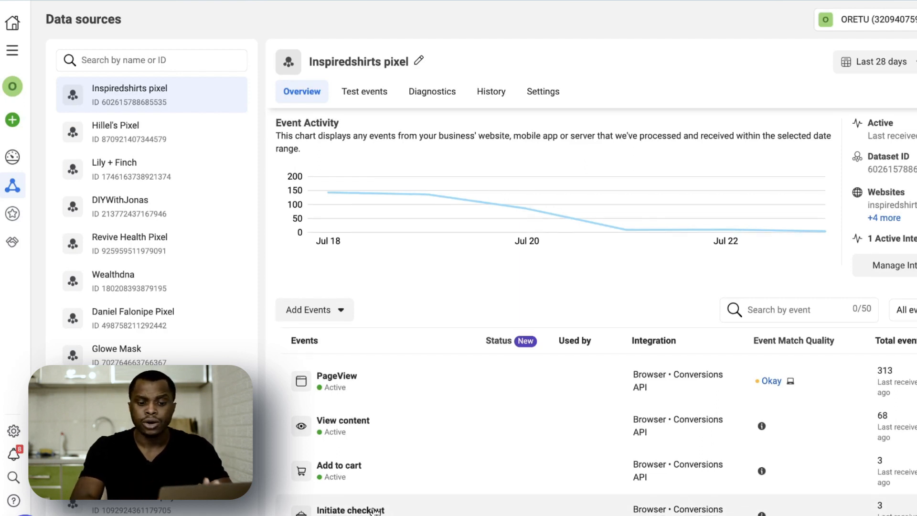